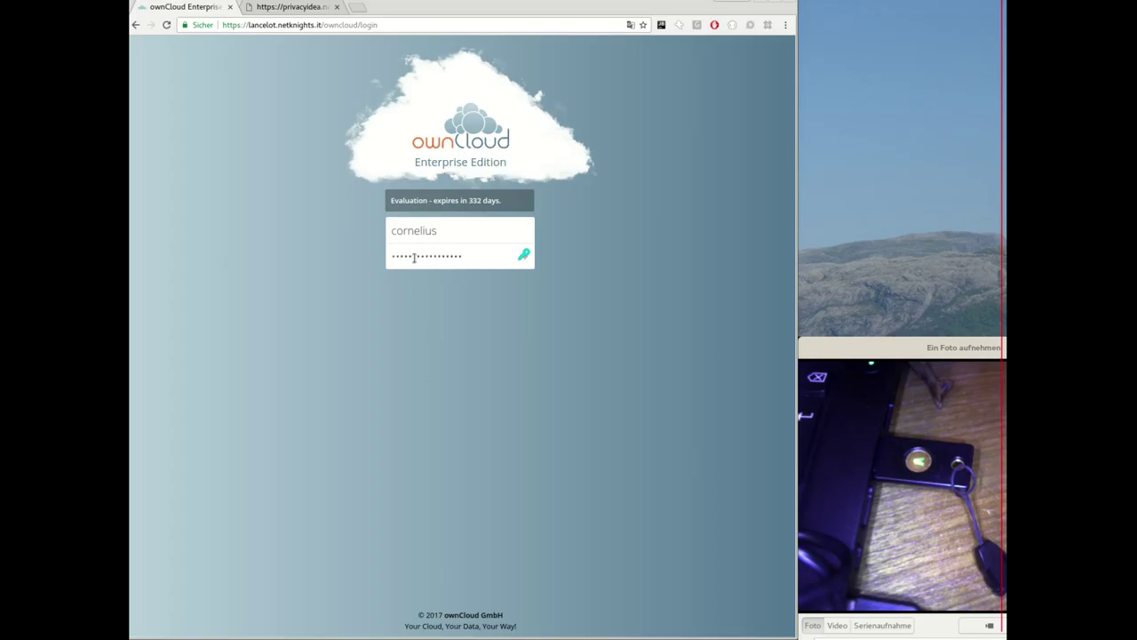
Glance at the privacyIDEA sign-in tab, then return to the filled-in ownCloud login.
click(285, 9)
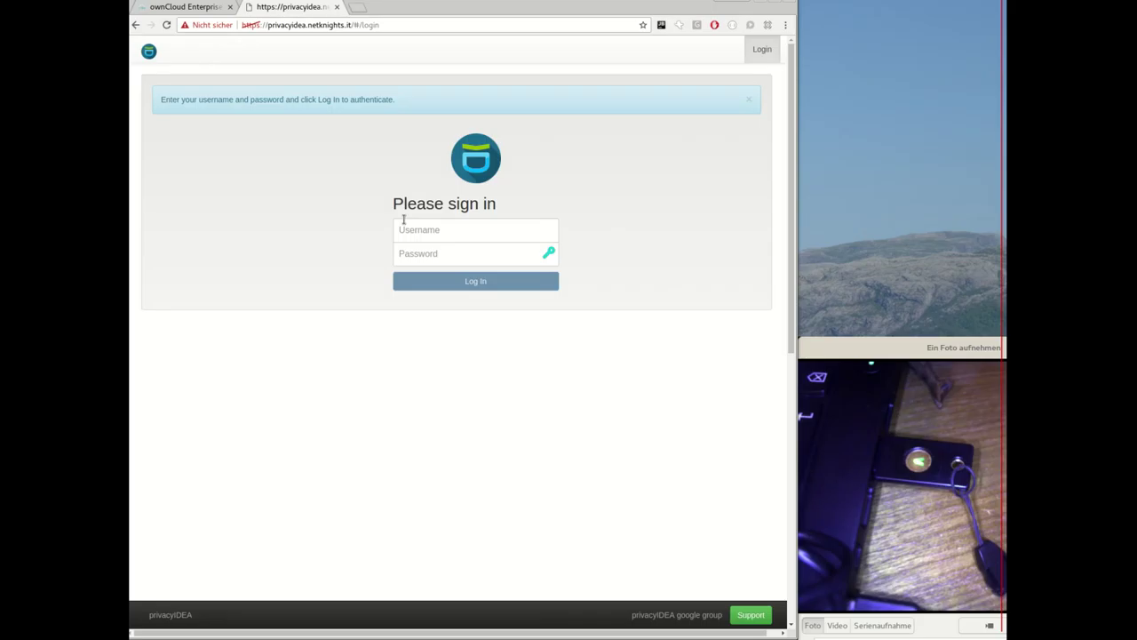
click(216, 5)
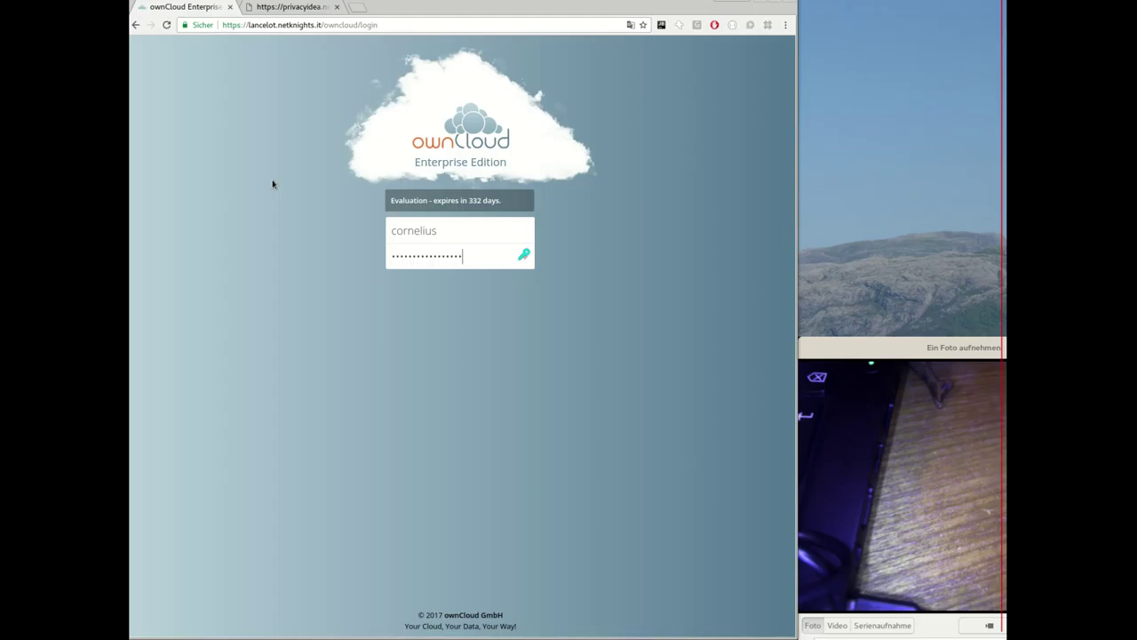
Submit the ownCloud credentials, then submit the hardware key's one-time password to reach Files.
key(Return)
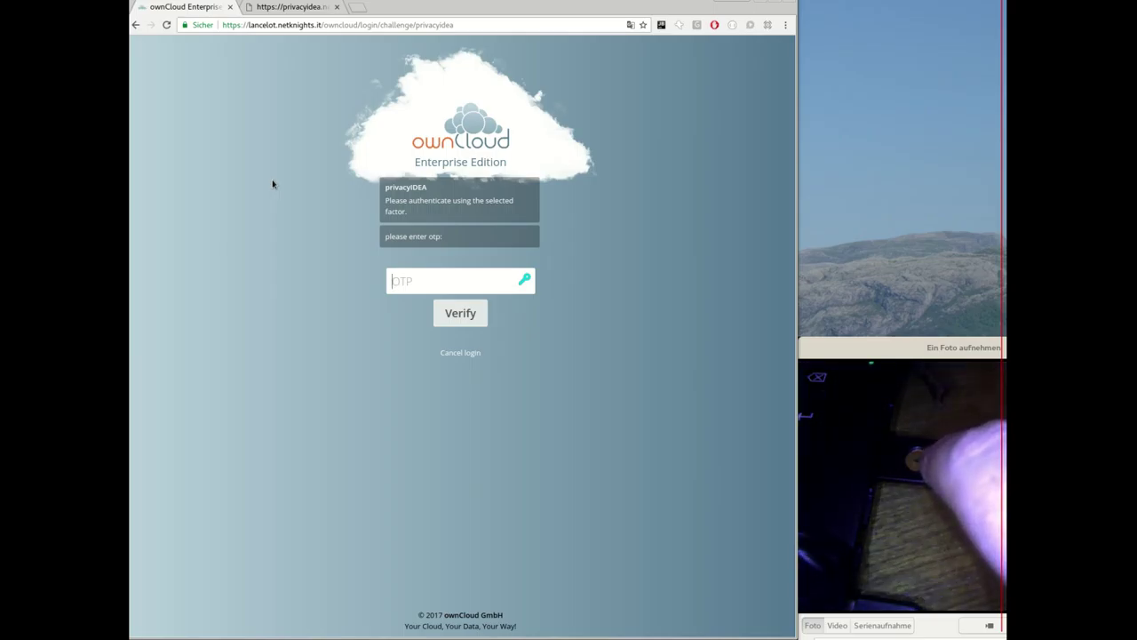
key(Return)
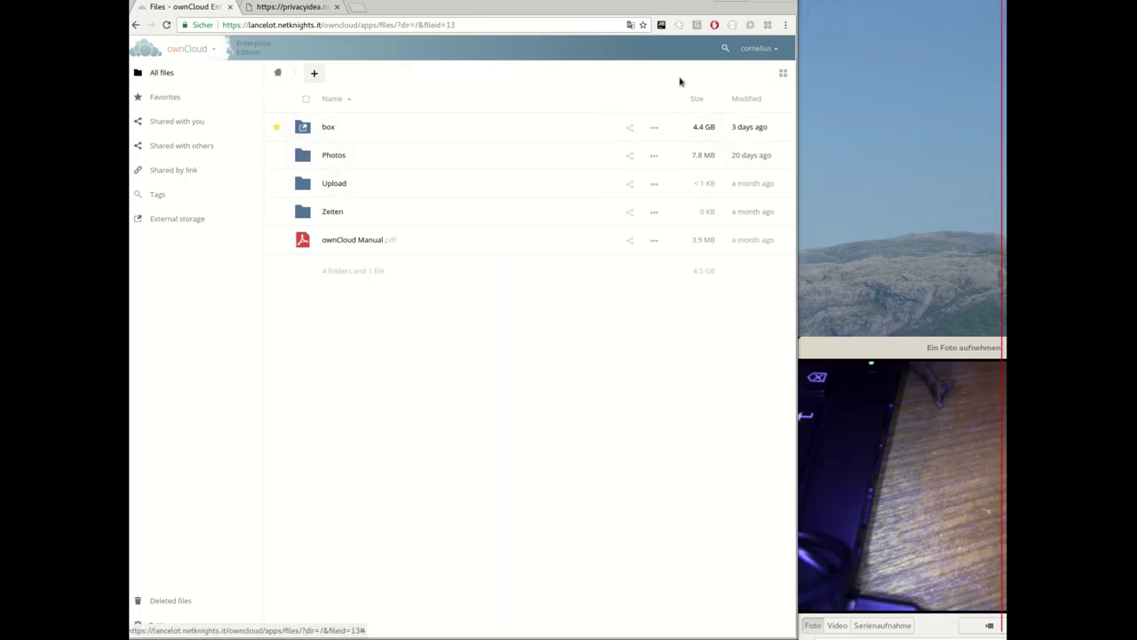
Review ownCloud's Admin privacyIDEA 2FA settings: service account and challenge-response triggering enabled.
click(752, 49)
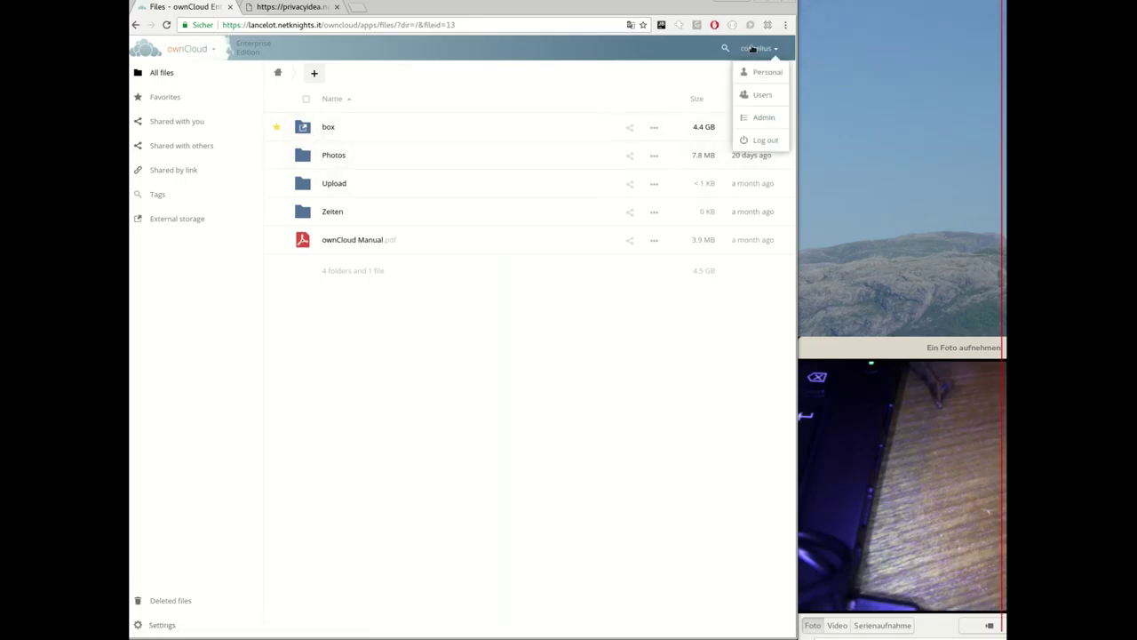
click(751, 116)
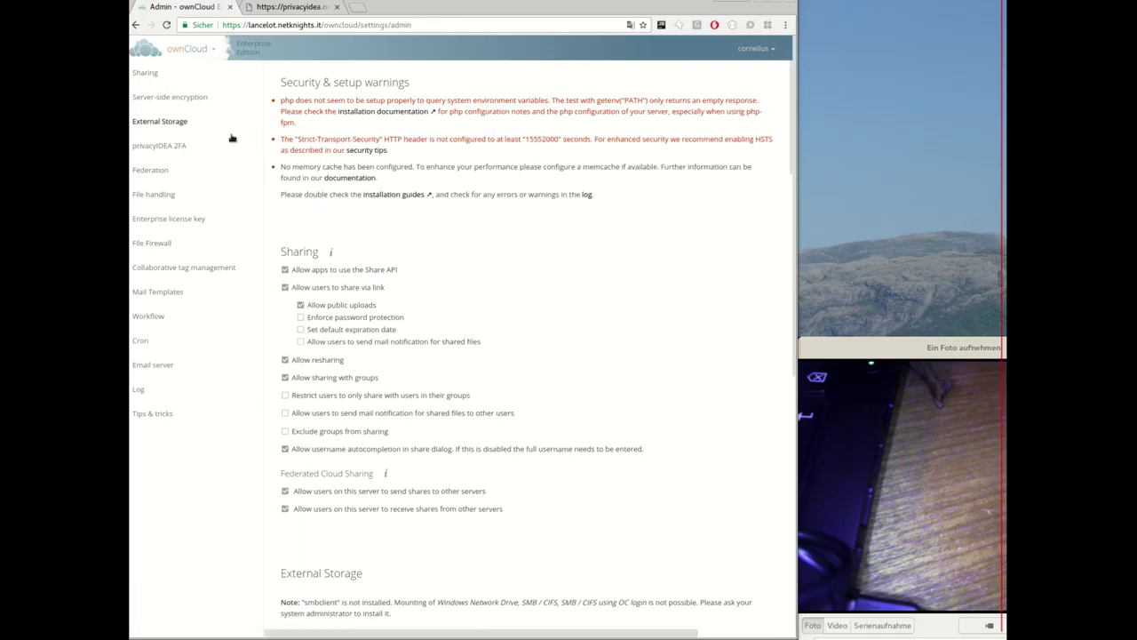
click(169, 147)
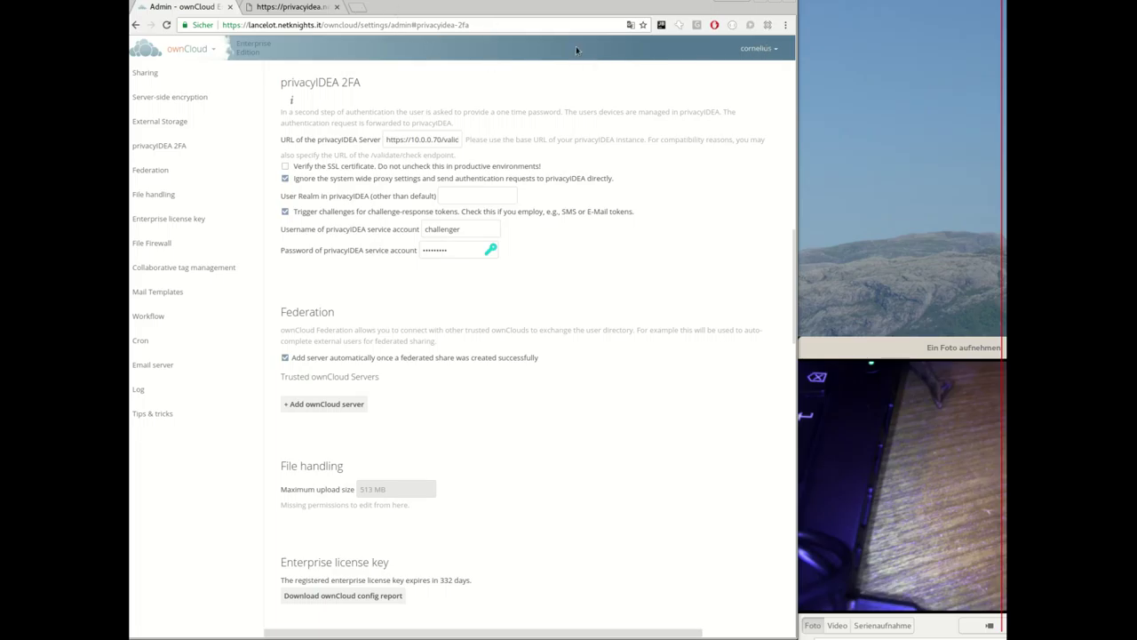
click(753, 52)
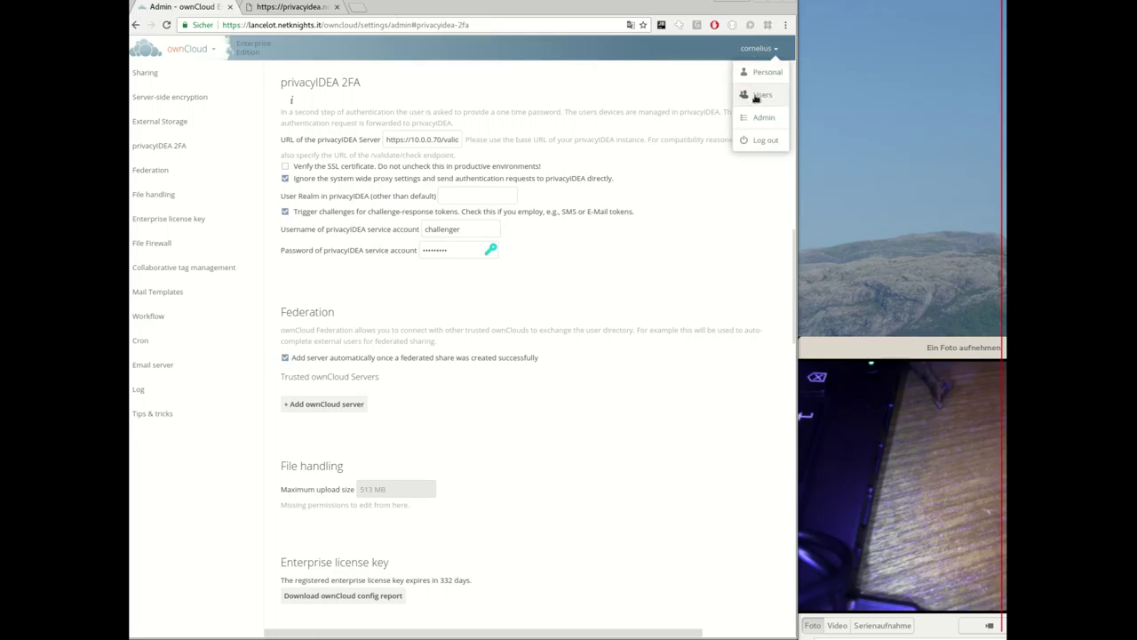
Log out of ownCloud and sign into privacyIDEA as admin with the admin password.
click(765, 143)
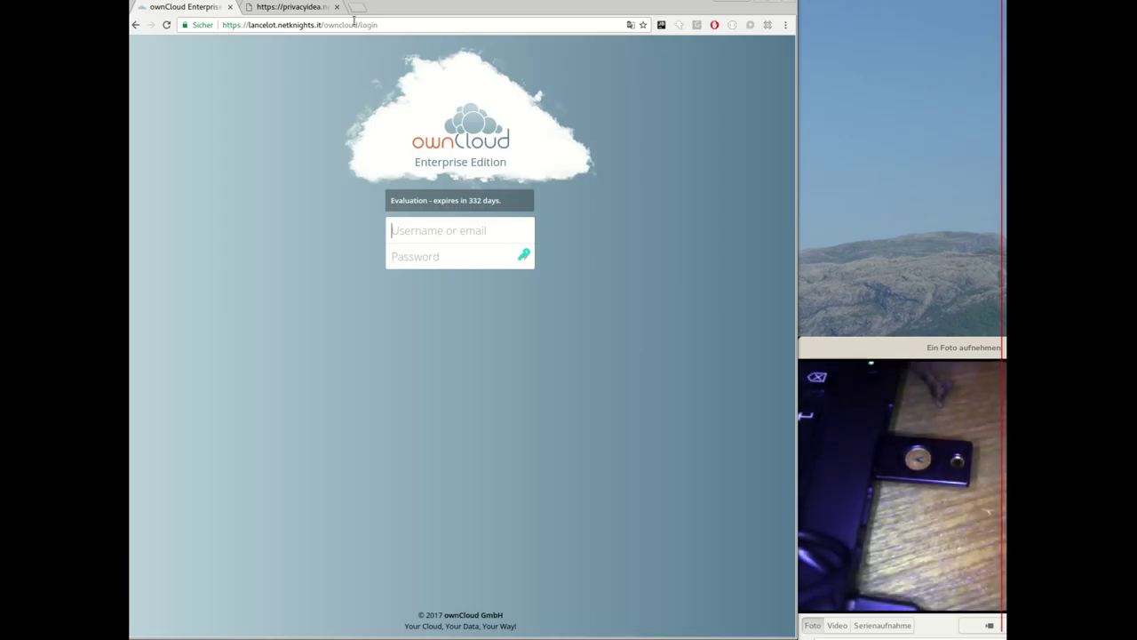
click(297, 7)
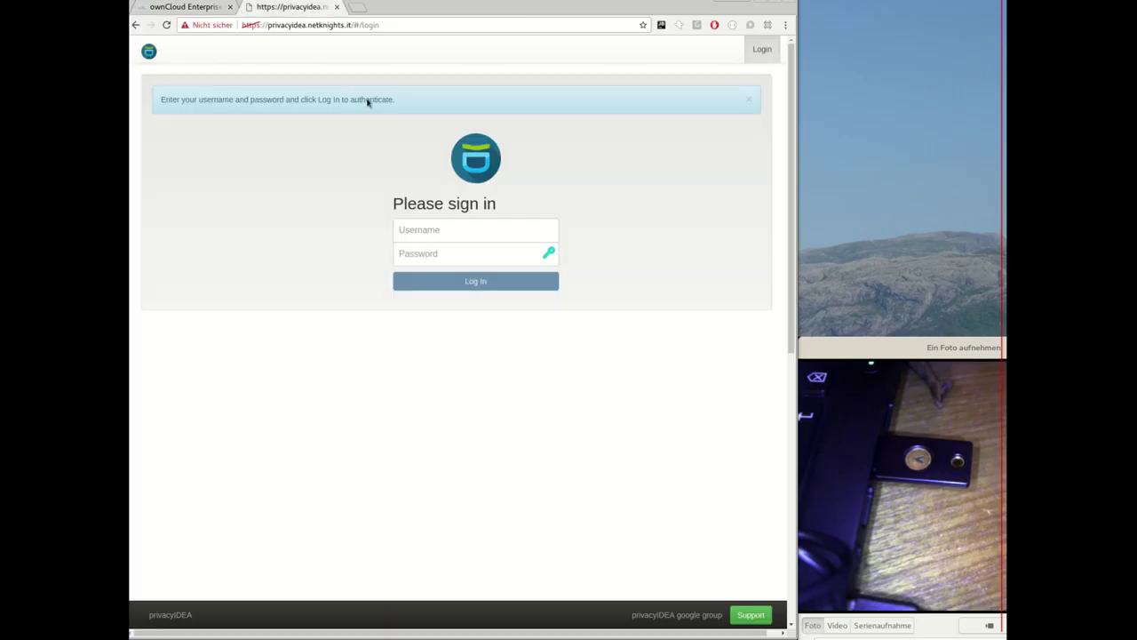
click(414, 226)
text(admin)
key(Tab)
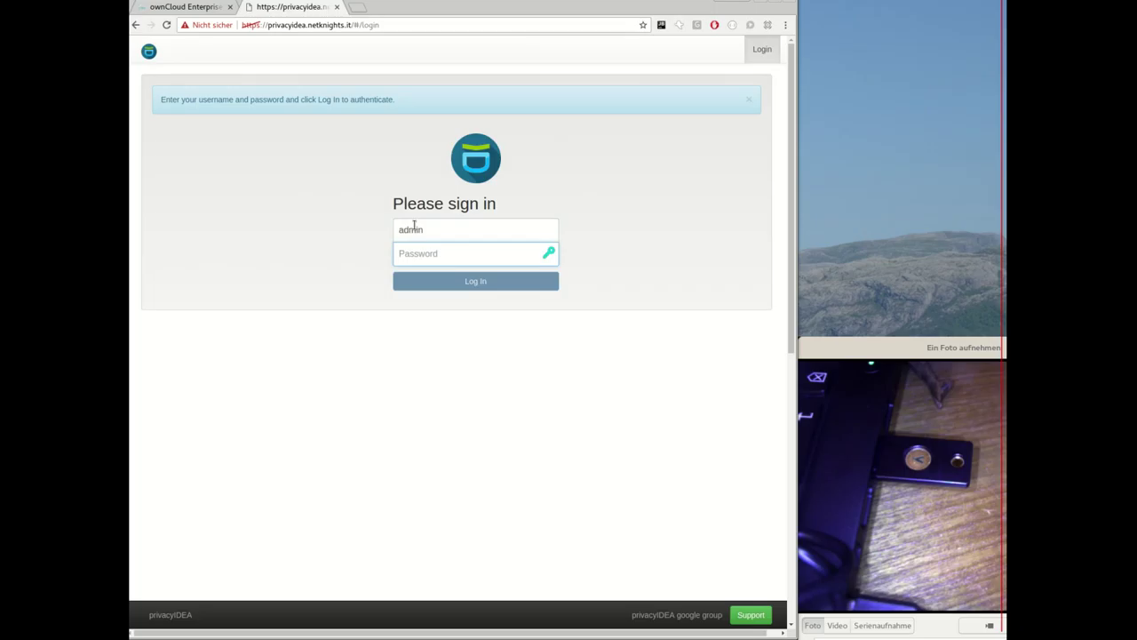
text(********)
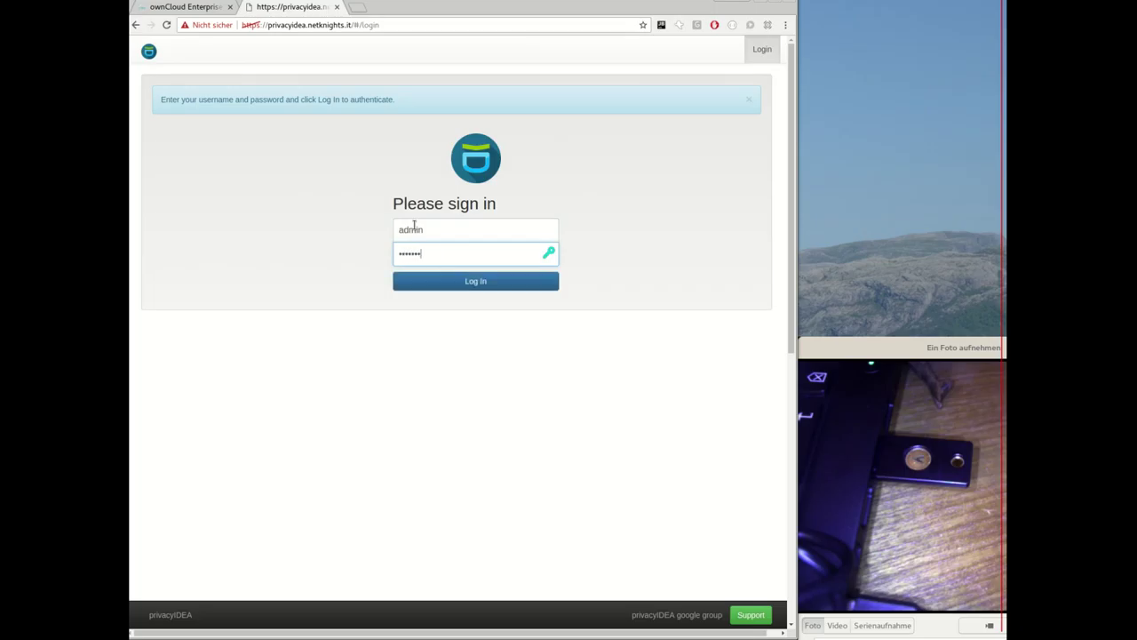
key(Return)
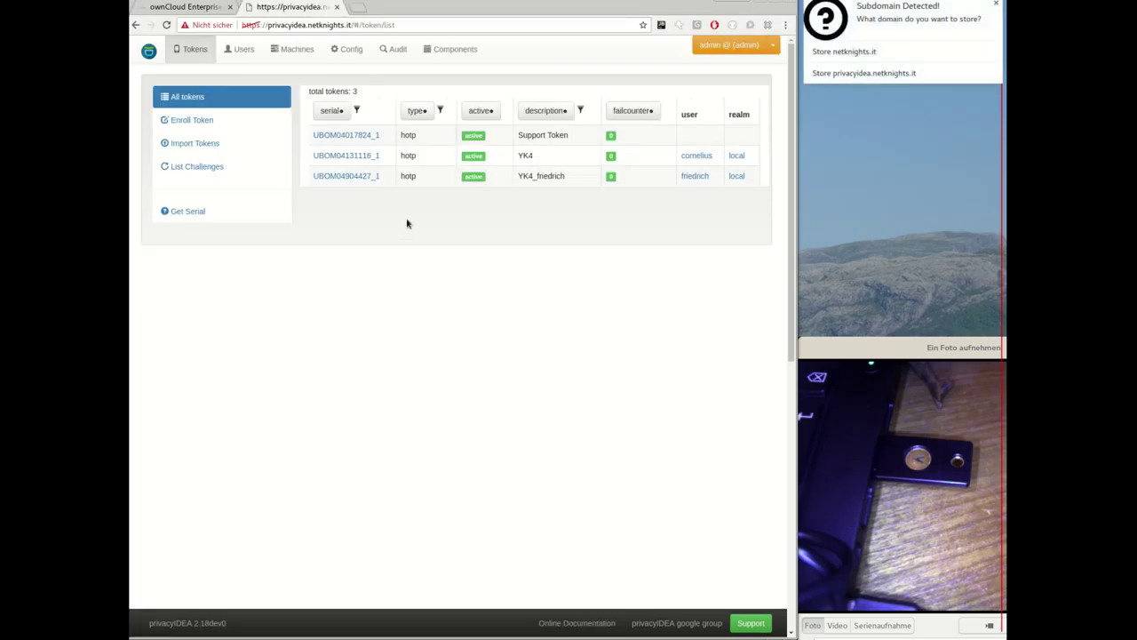
Open user root's Enroll New Token form, then go to privacyIDEA's System Config.
click(241, 53)
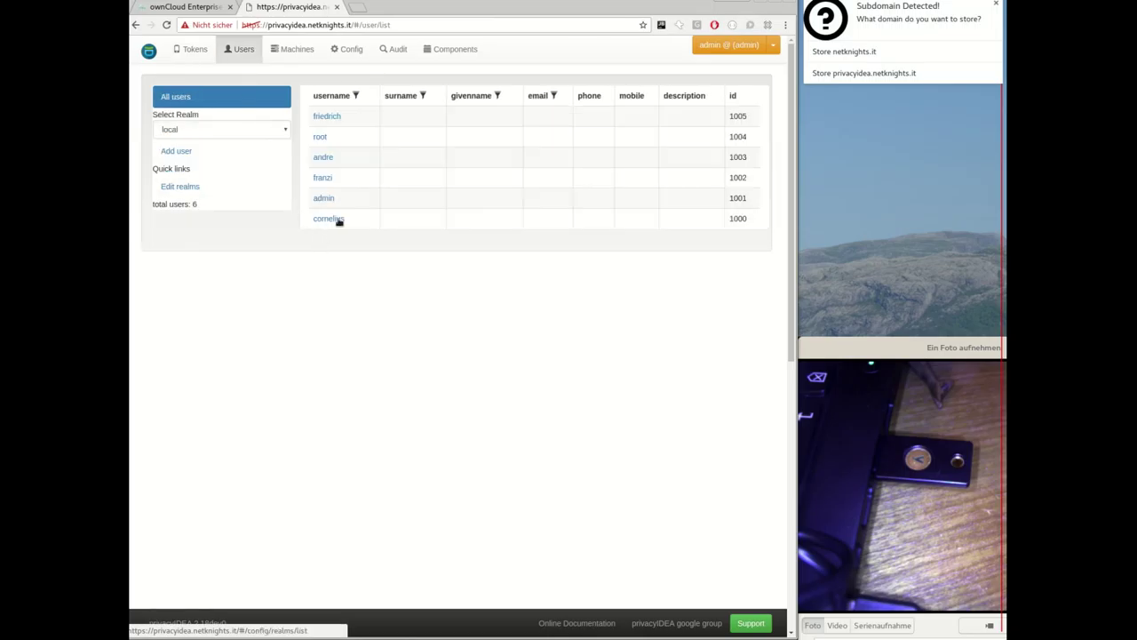
click(322, 135)
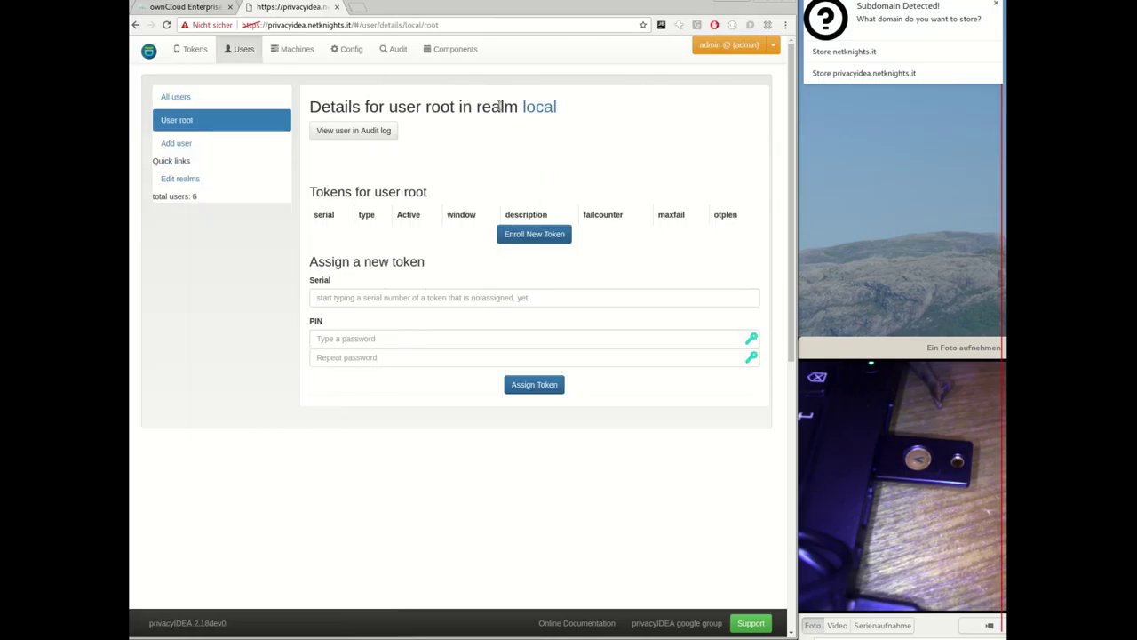
double_click(441, 108)
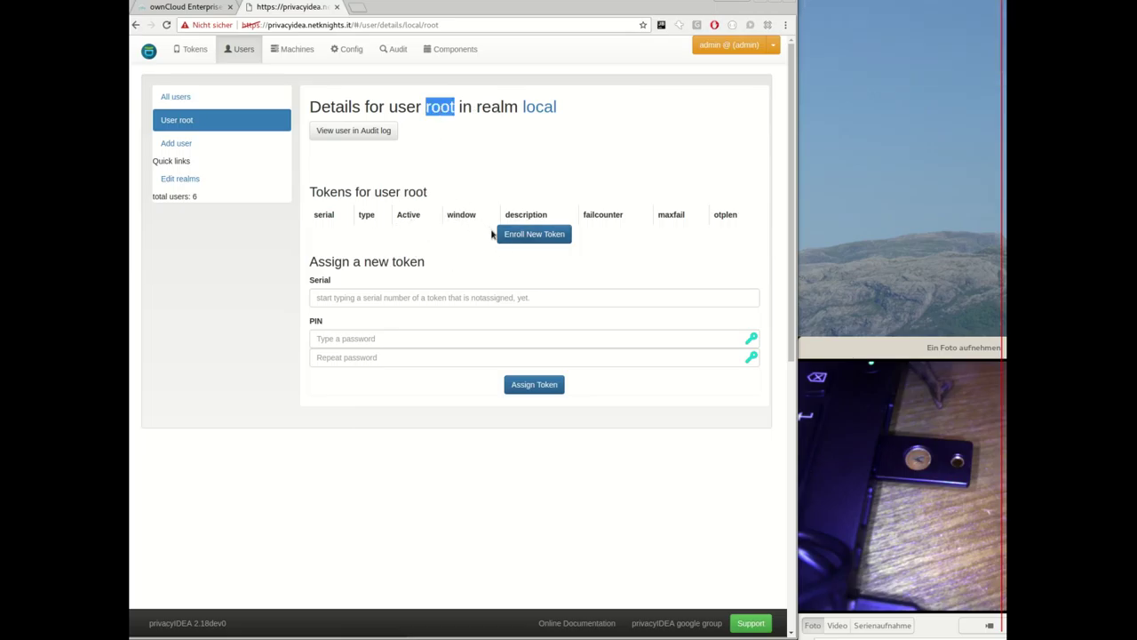
click(528, 237)
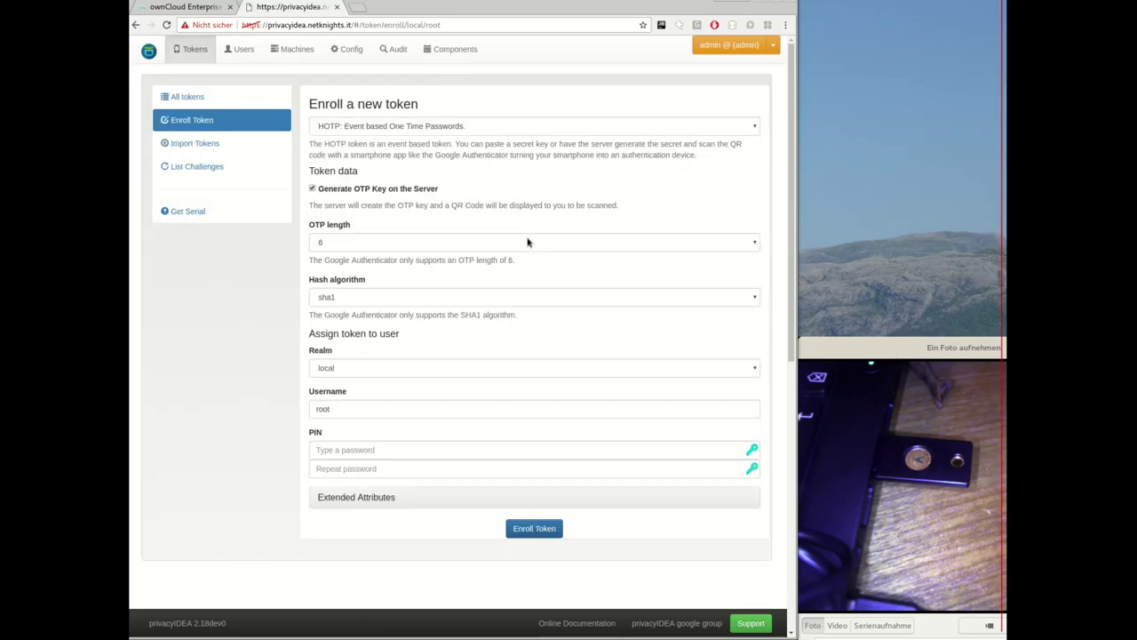
click(353, 52)
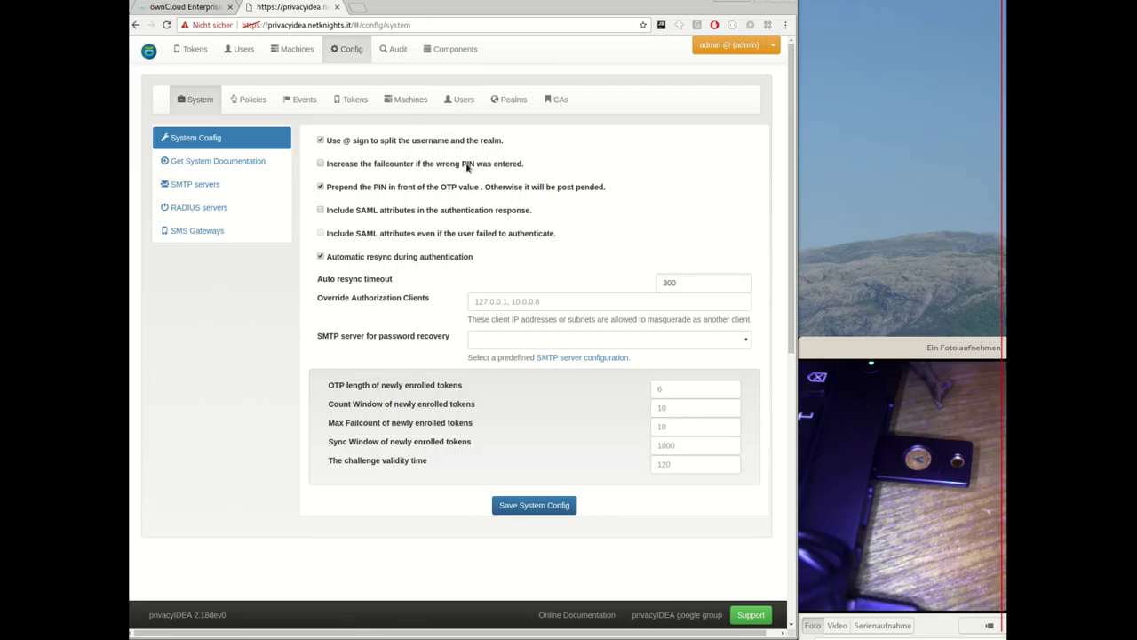
click(356, 102)
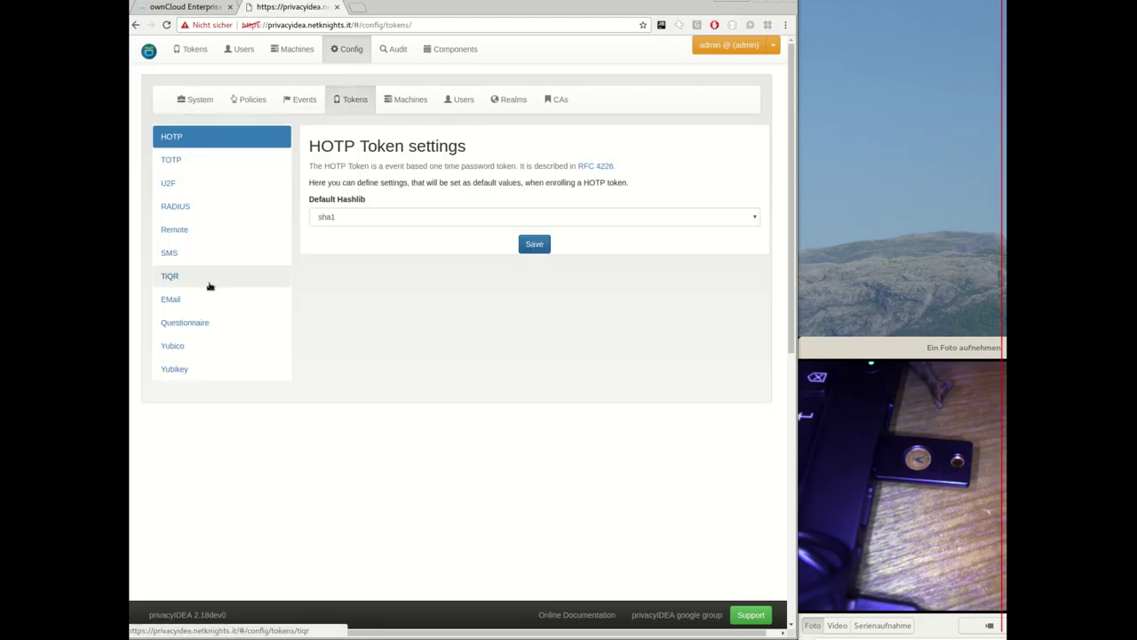
click(182, 183)
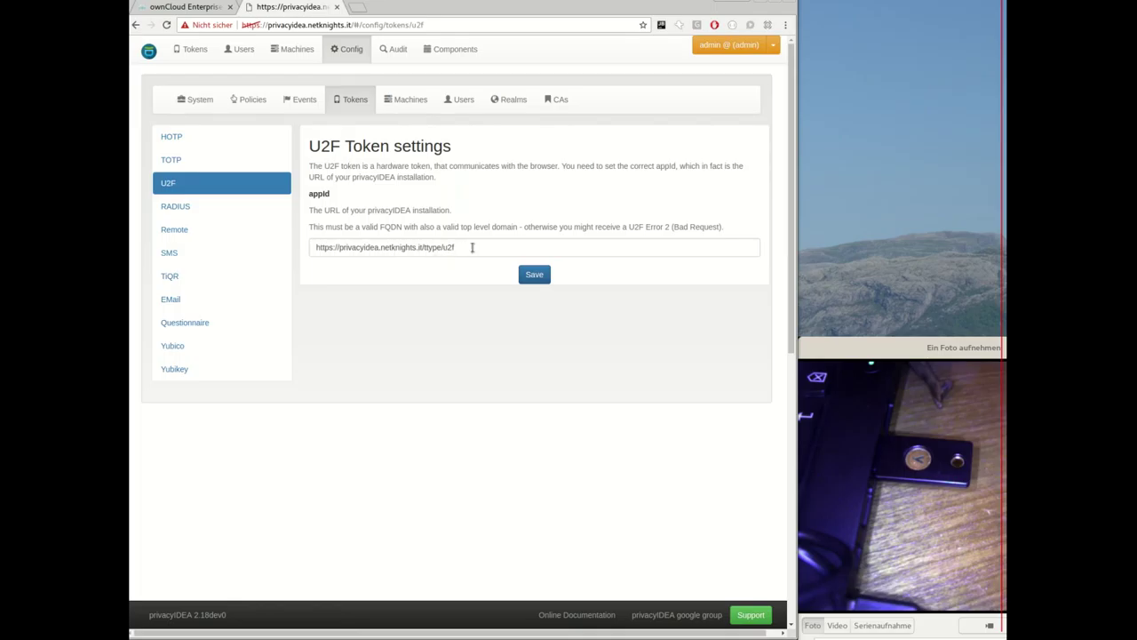
drag(472, 247, 300, 246)
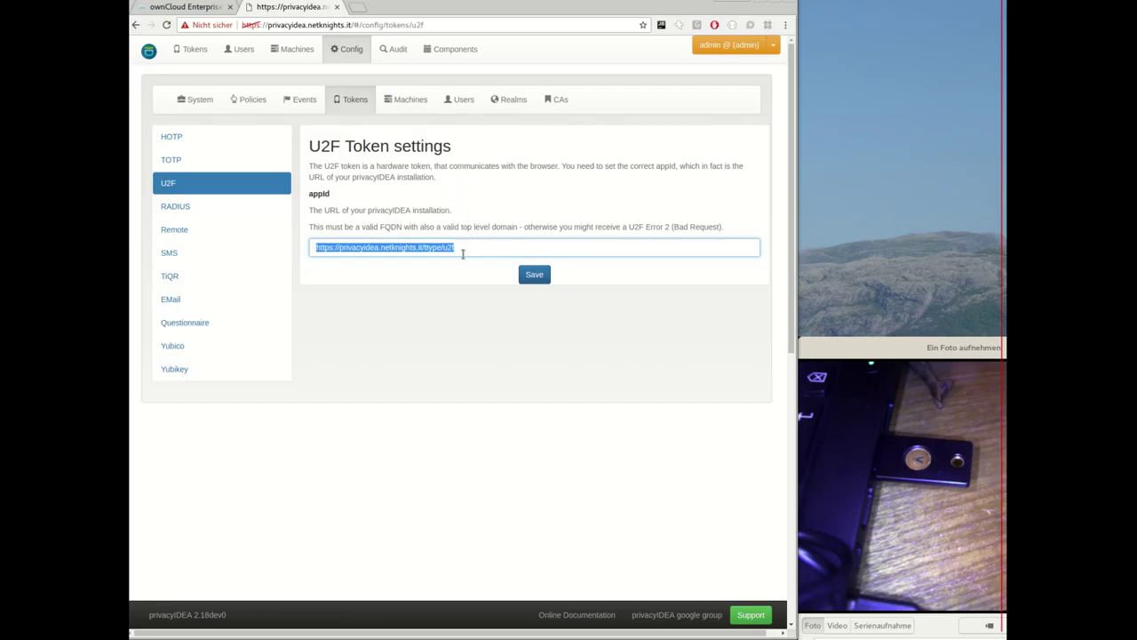
click(461, 249)
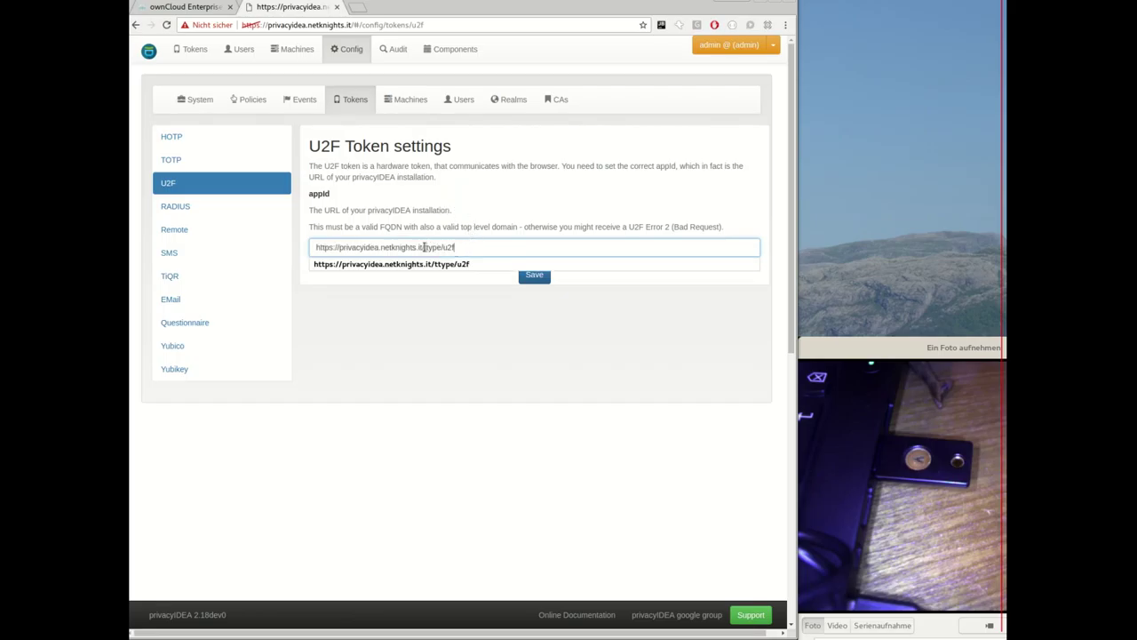
click(435, 264)
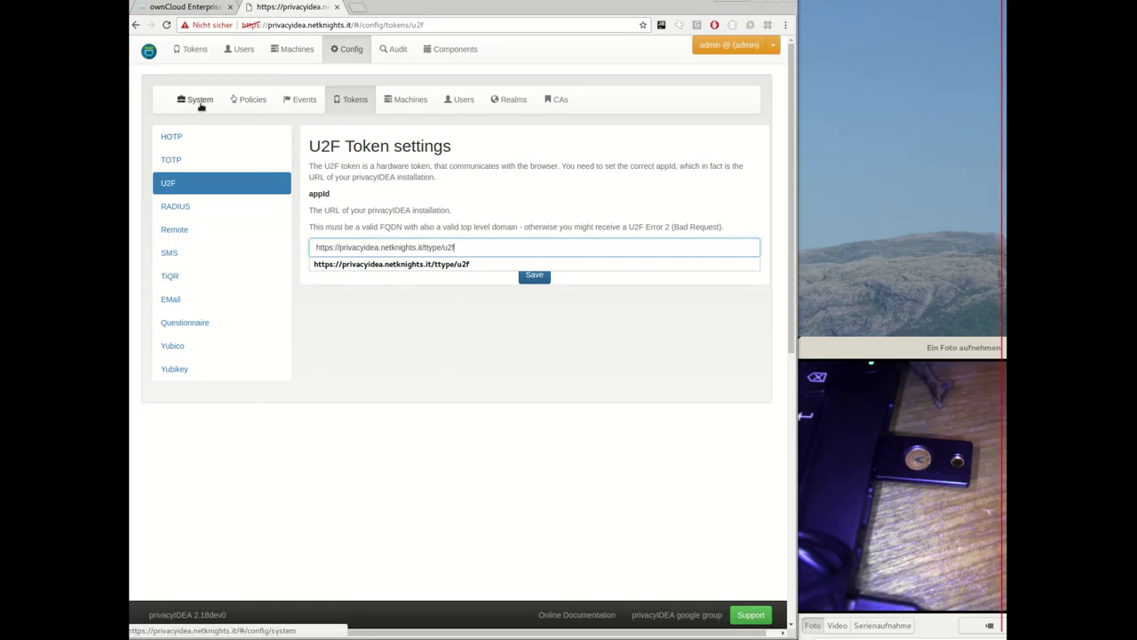
Inspect the u2f policy's u2f_facets host value (lancelot), then open the Users list.
click(248, 99)
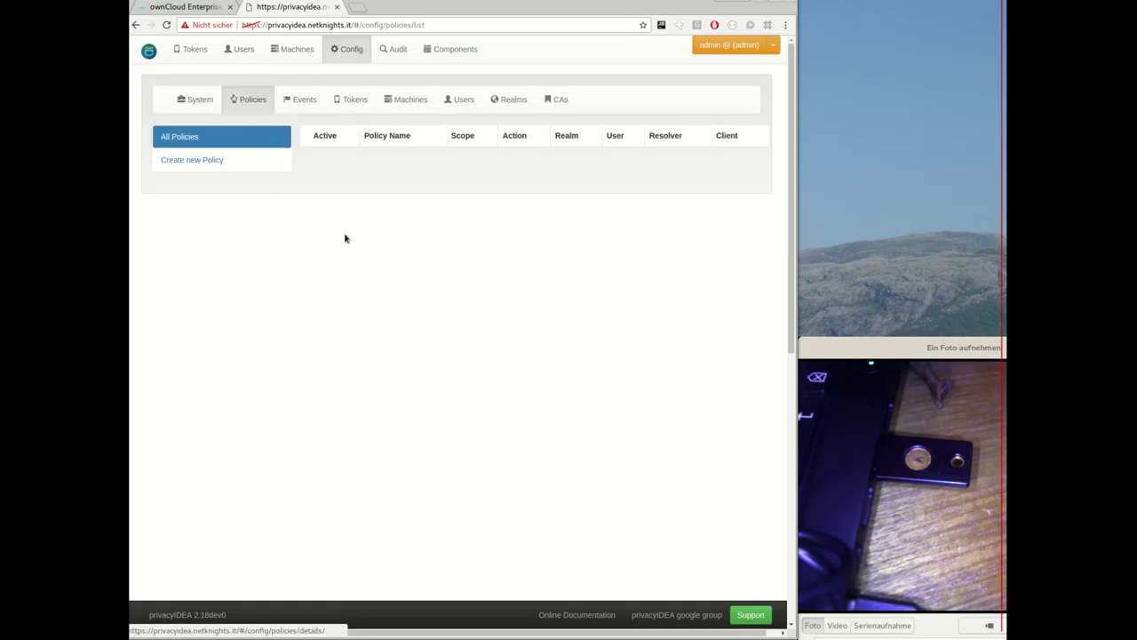
click(352, 242)
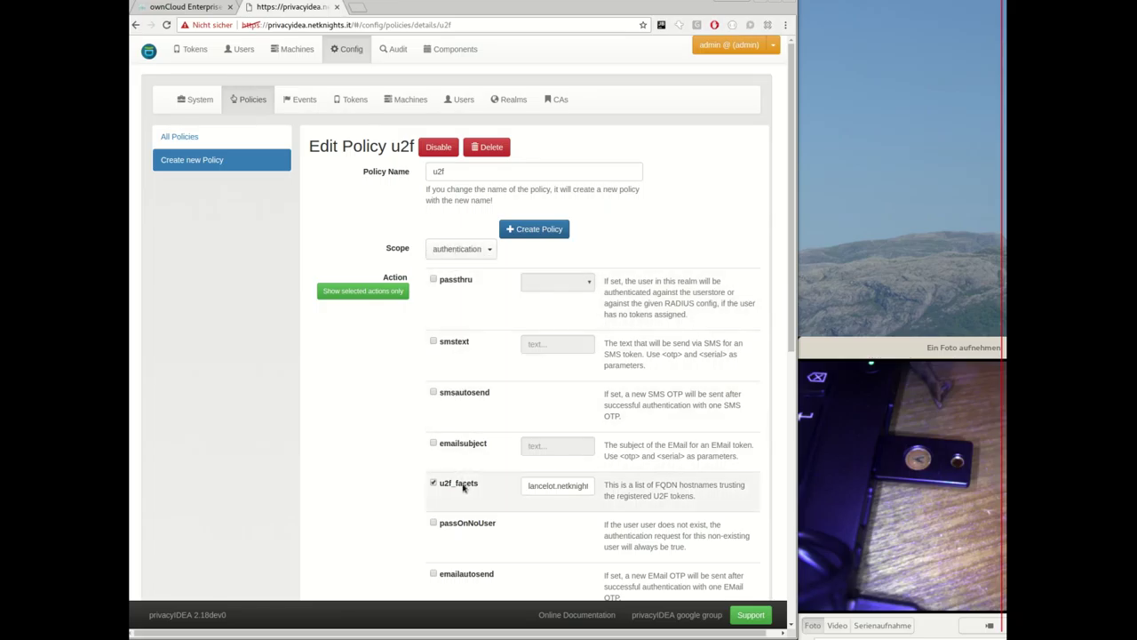
click(532, 486)
key(End)
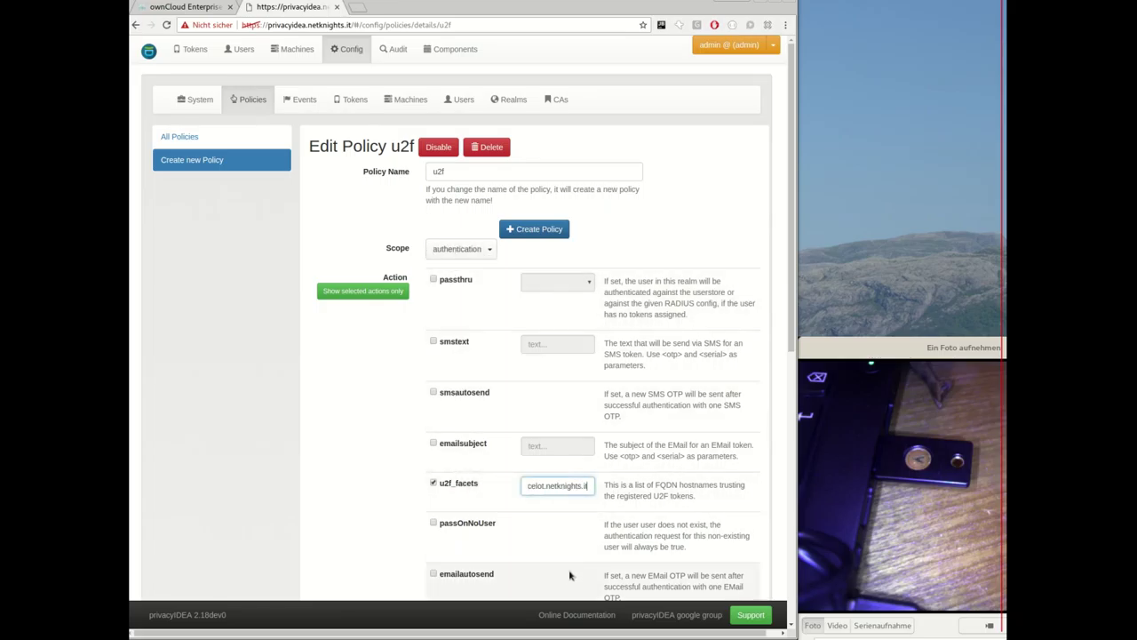
key(Home)
double_click(544, 486)
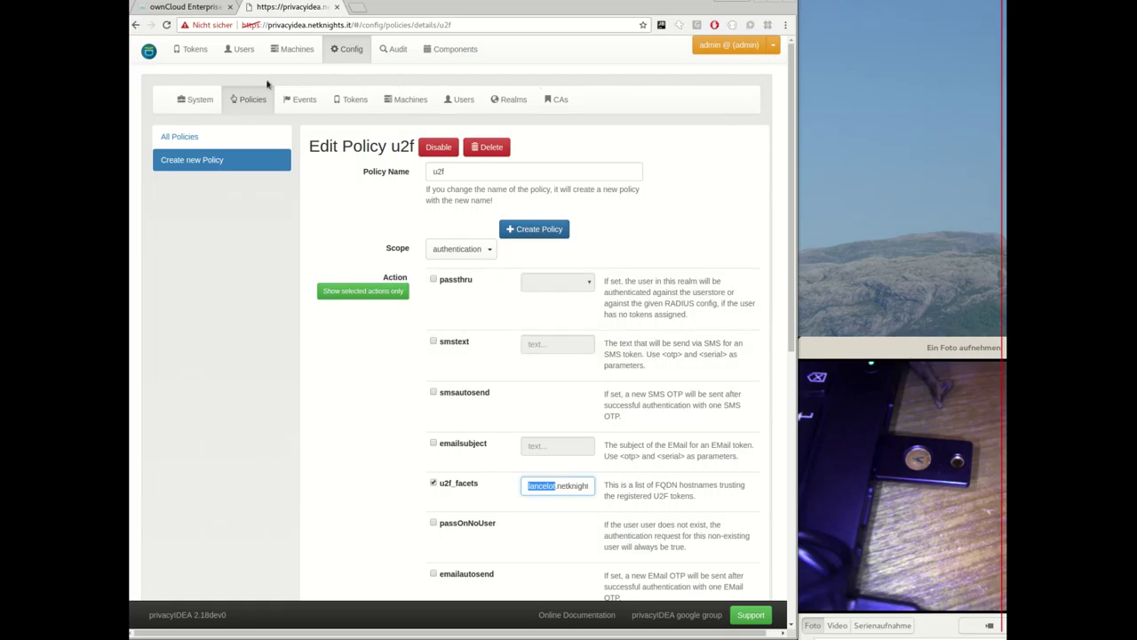
click(235, 48)
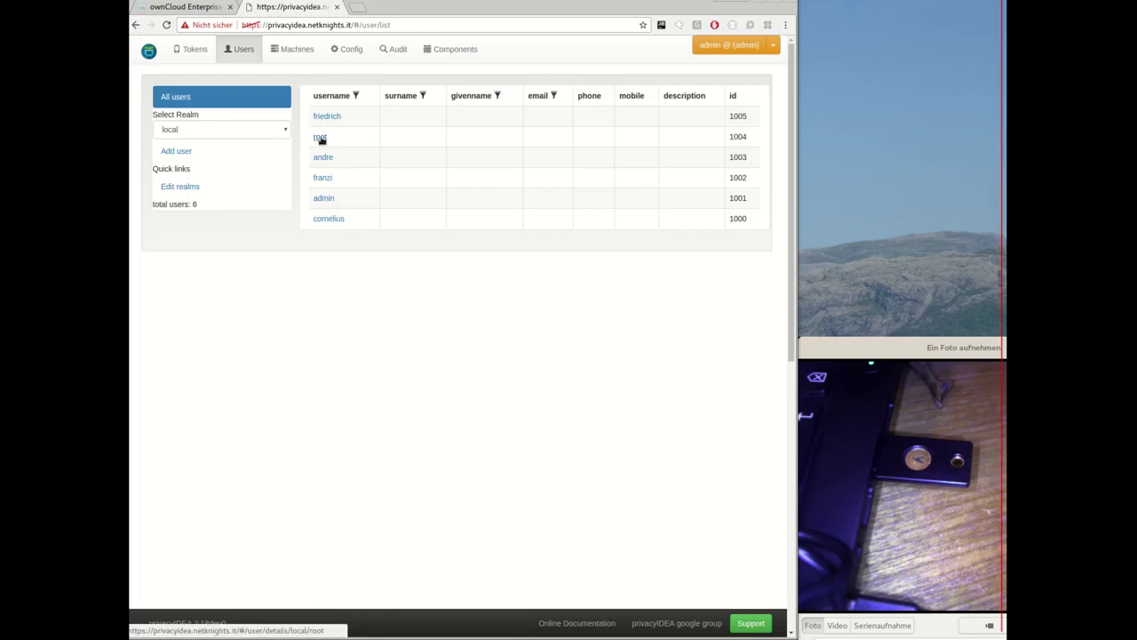
Enroll a U2F token for user root and return to root's details page.
click(321, 137)
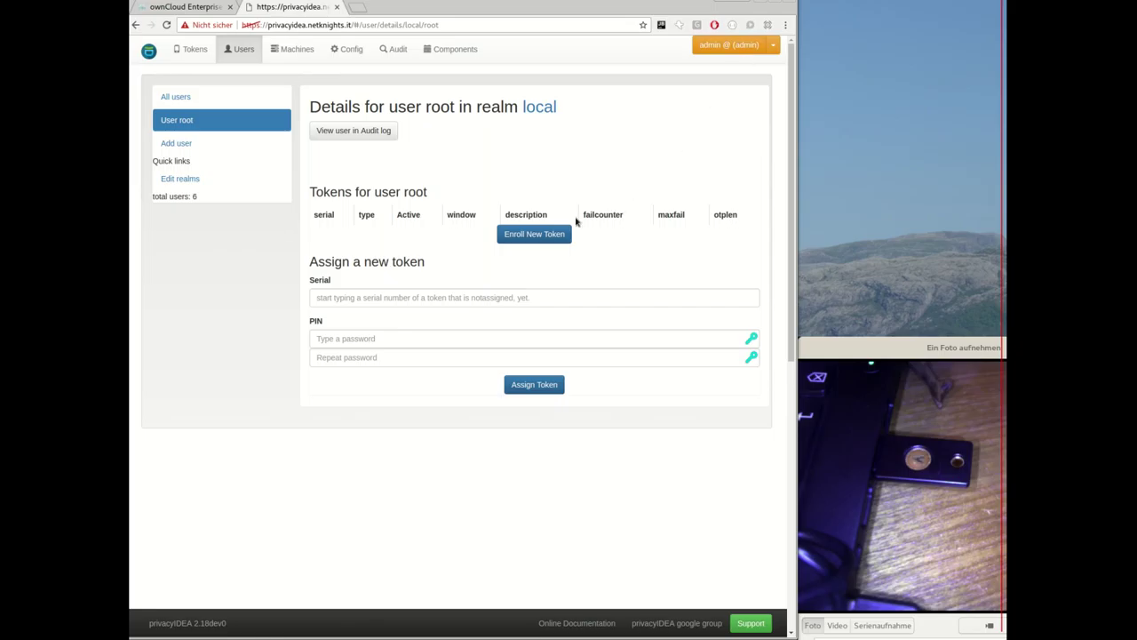
double_click(440, 108)
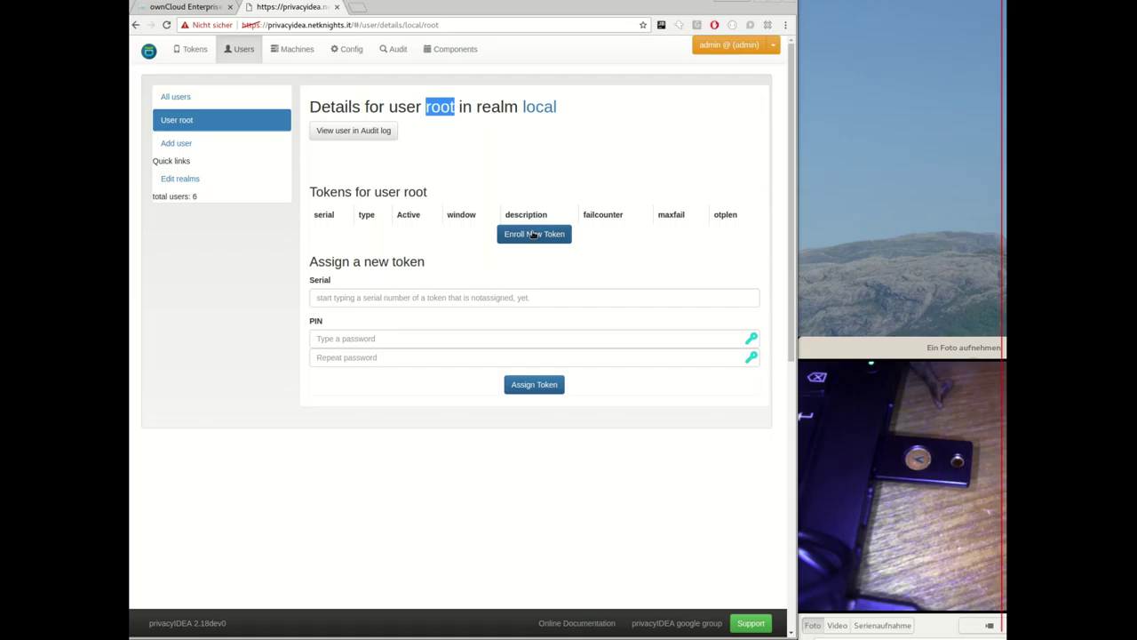
click(533, 235)
click(386, 128)
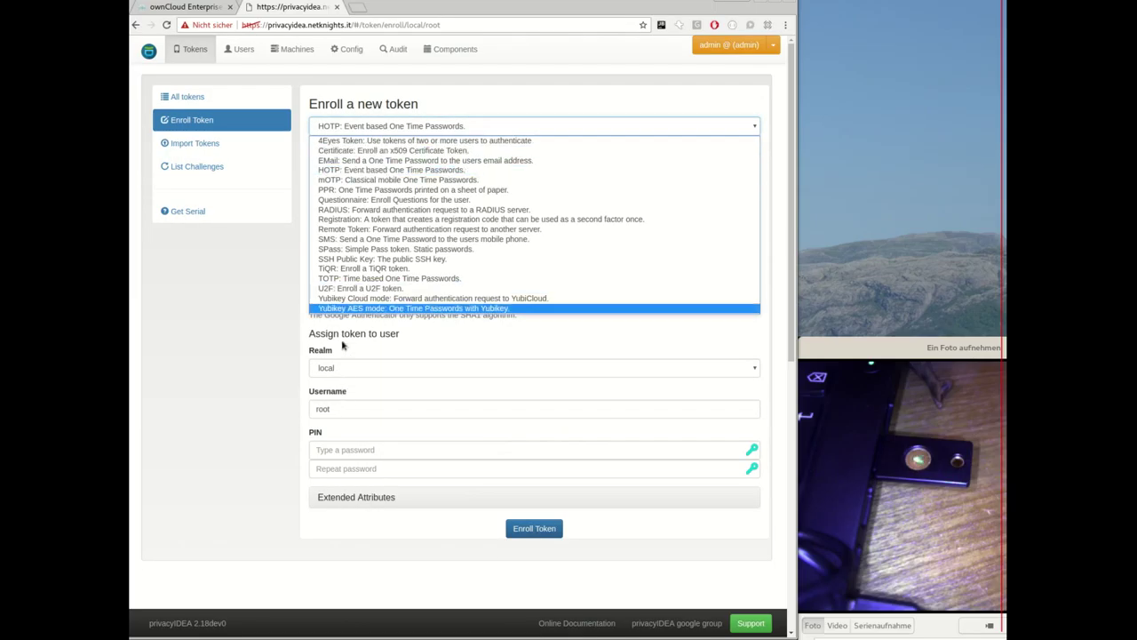
click(364, 290)
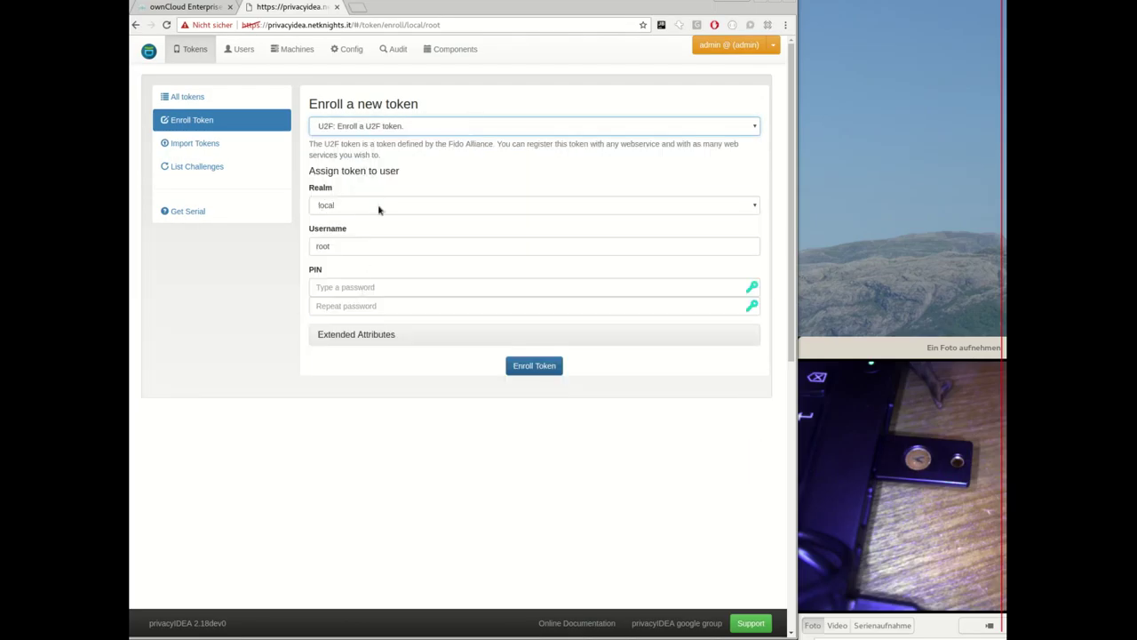
click(550, 366)
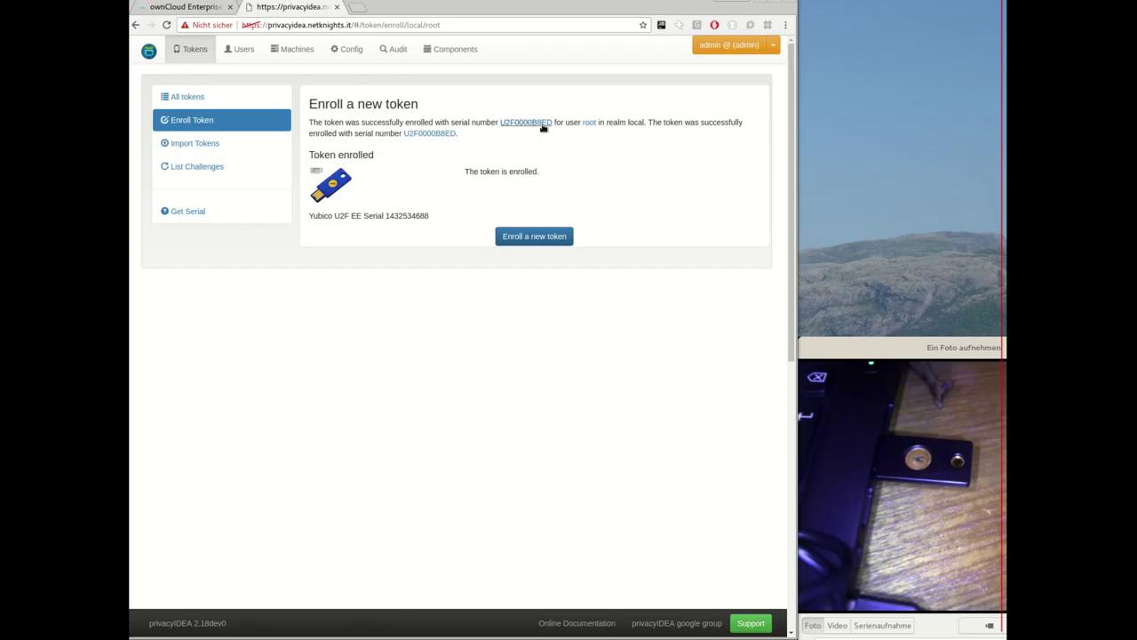
click(586, 122)
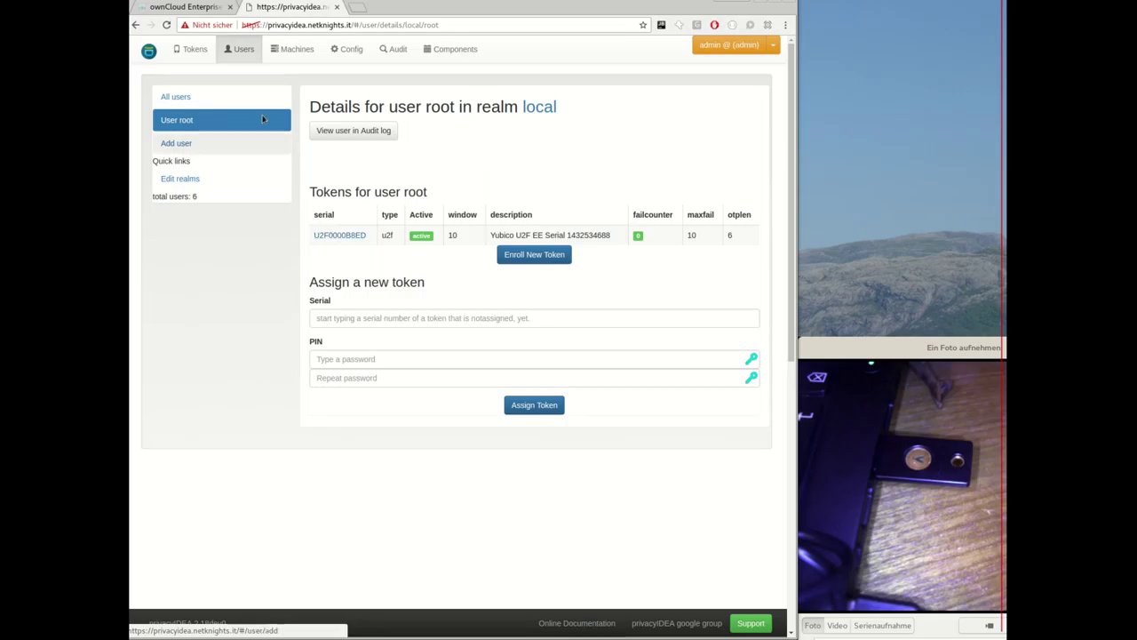
Sign into ownCloud as user root with the account password.
click(201, 11)
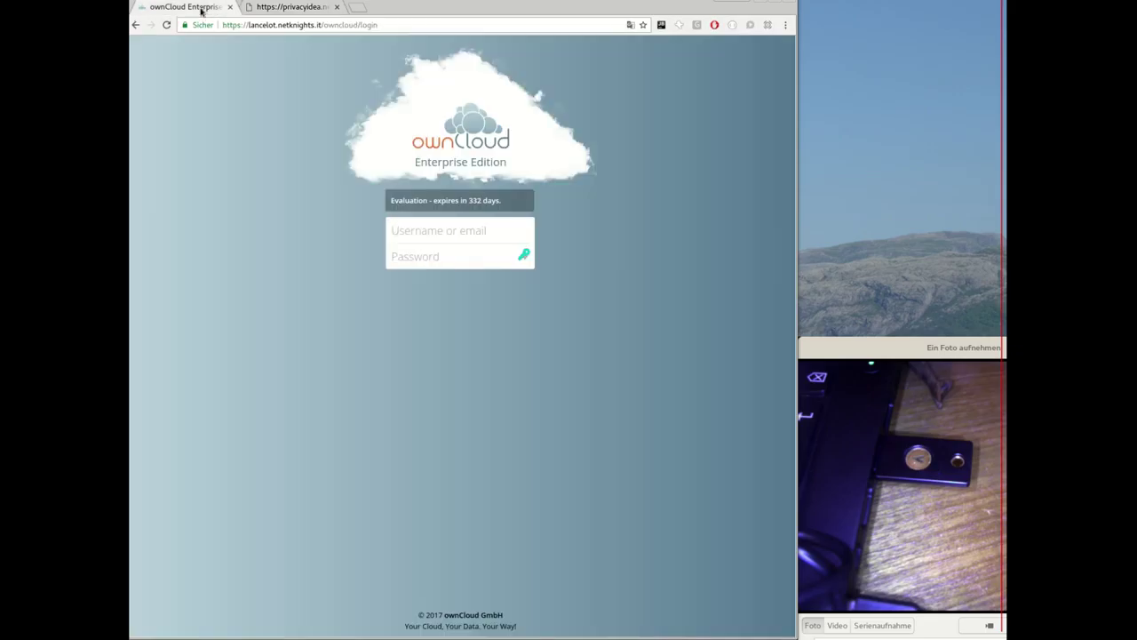
click(431, 227)
text(root)
key(Tab)
text(••••••)
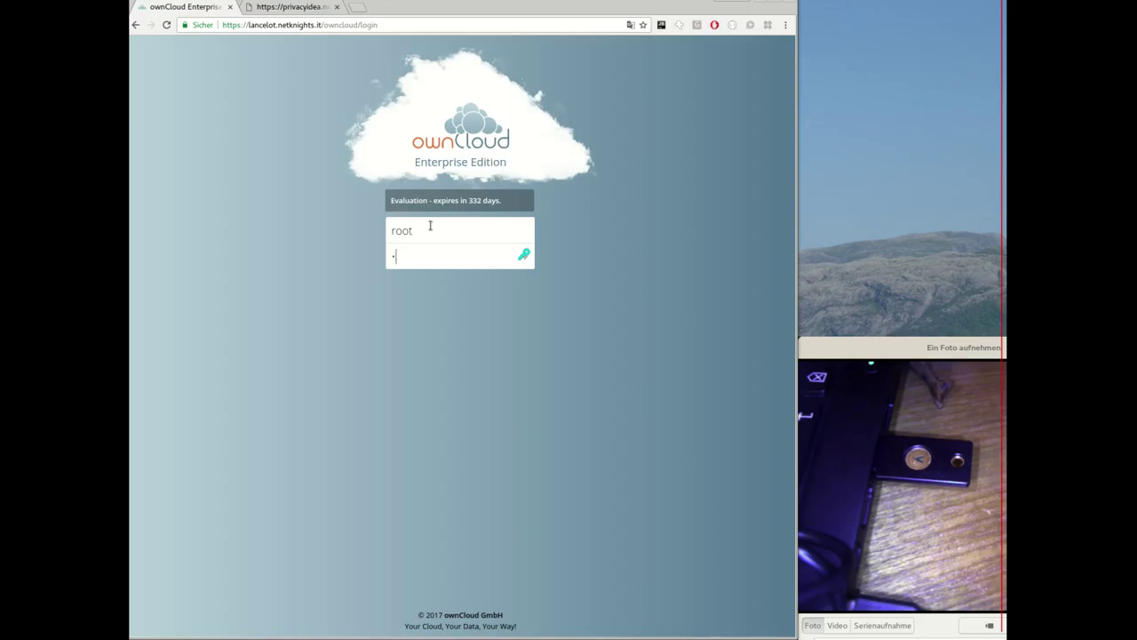
text(•••••••••)
key(Return)
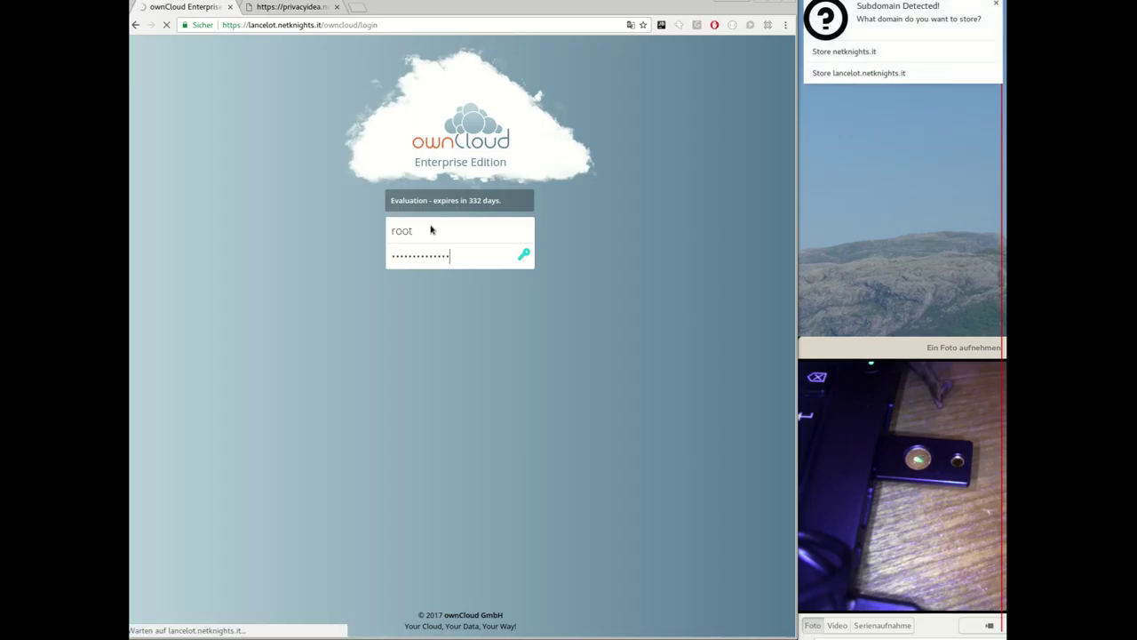